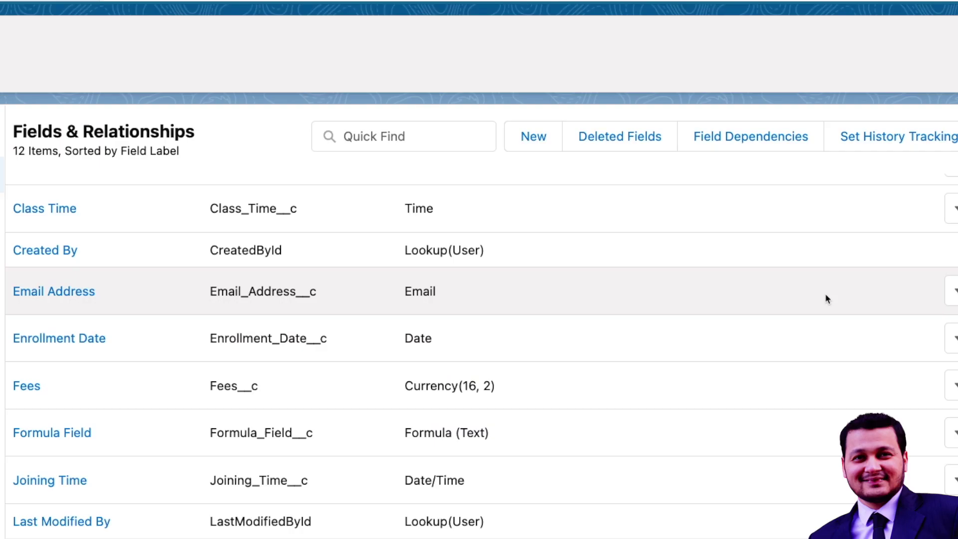
Step: Start a new custom field on Student and choose Geolocation as its data type
click(544, 138)
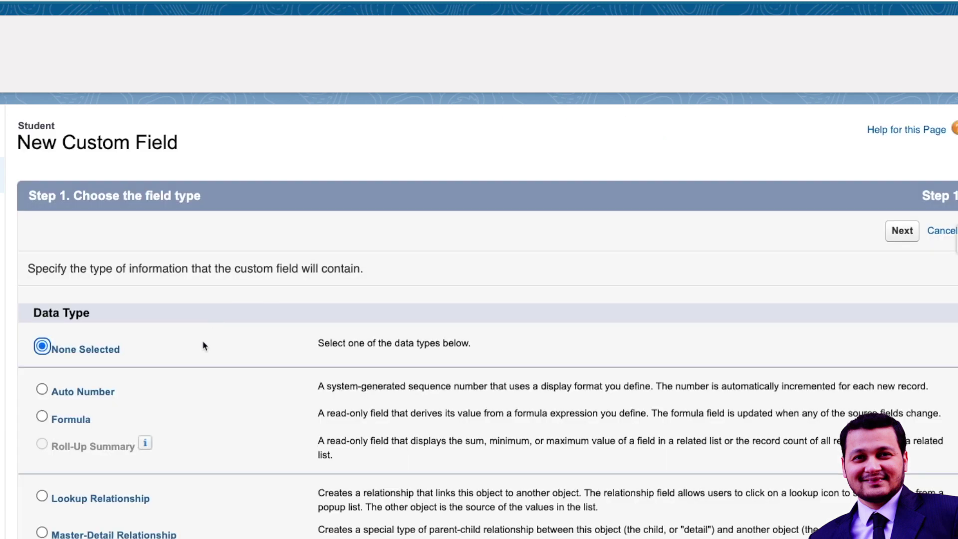
scroll(194, 355, down, 10)
click(75, 159)
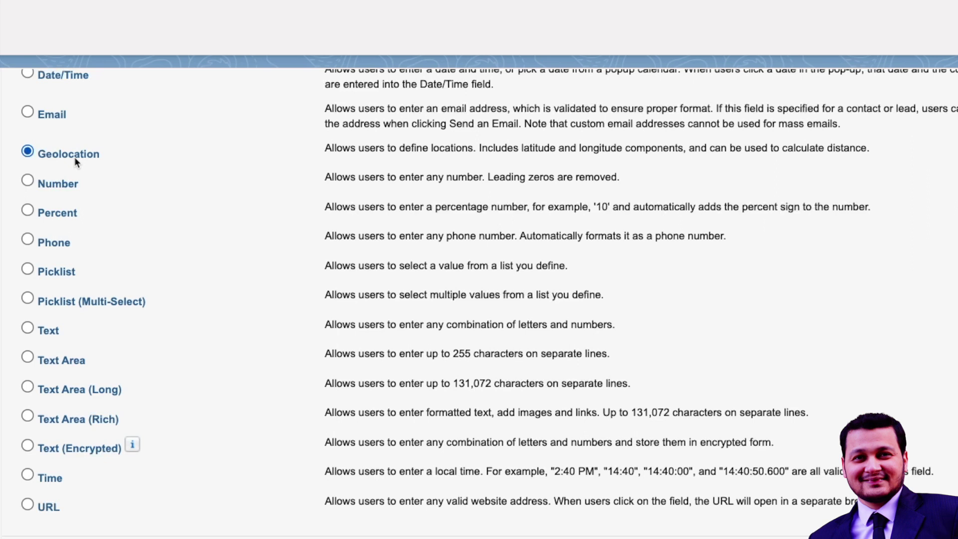
scroll(322, 280, down, 1)
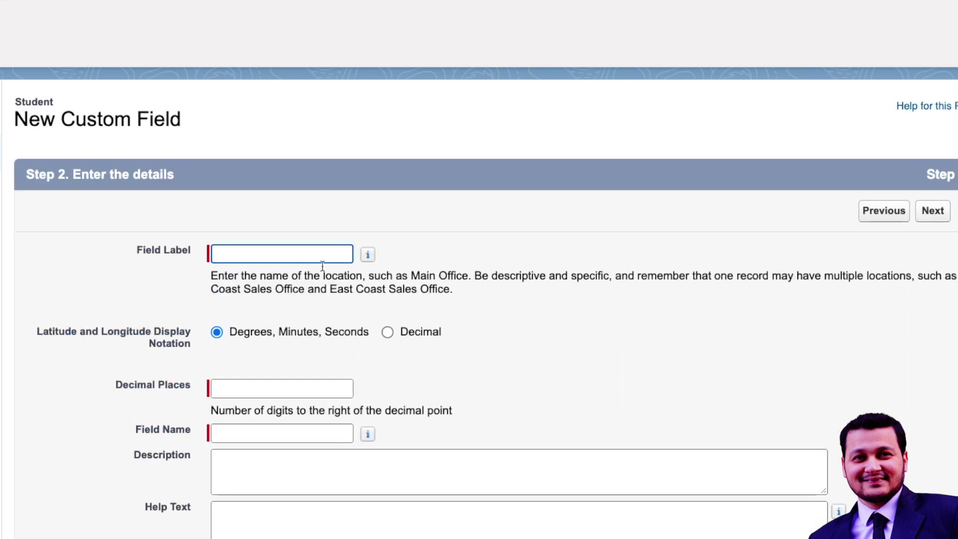
Step: Label the geolocation field 'Address Location' with 2 decimal places and advance past field security
click(259, 253)
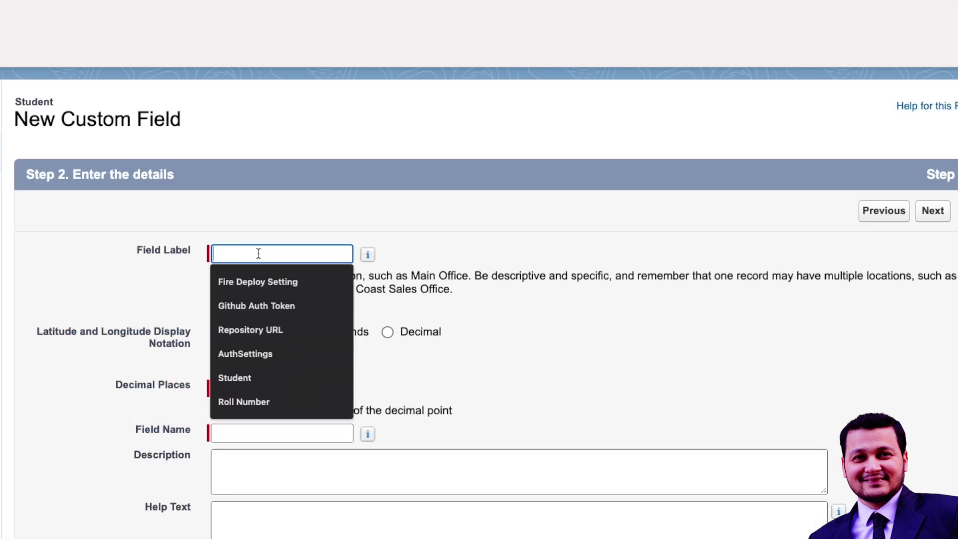
text(Add)
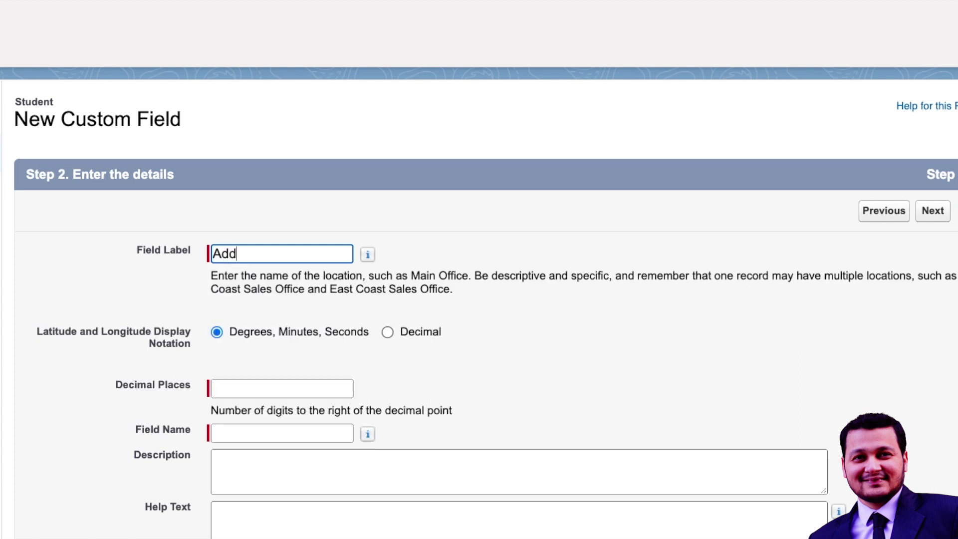
text(ress Location)
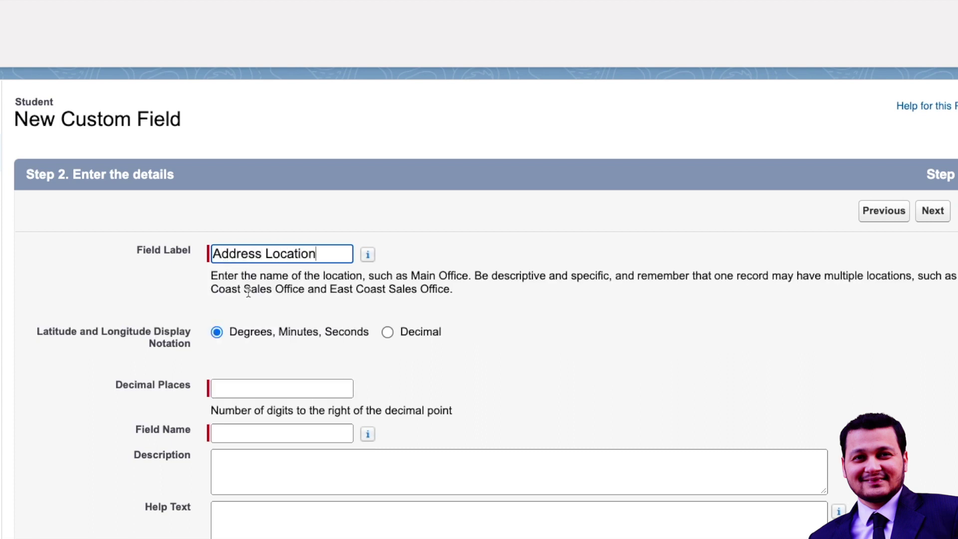
scroll(246, 314, down, 3)
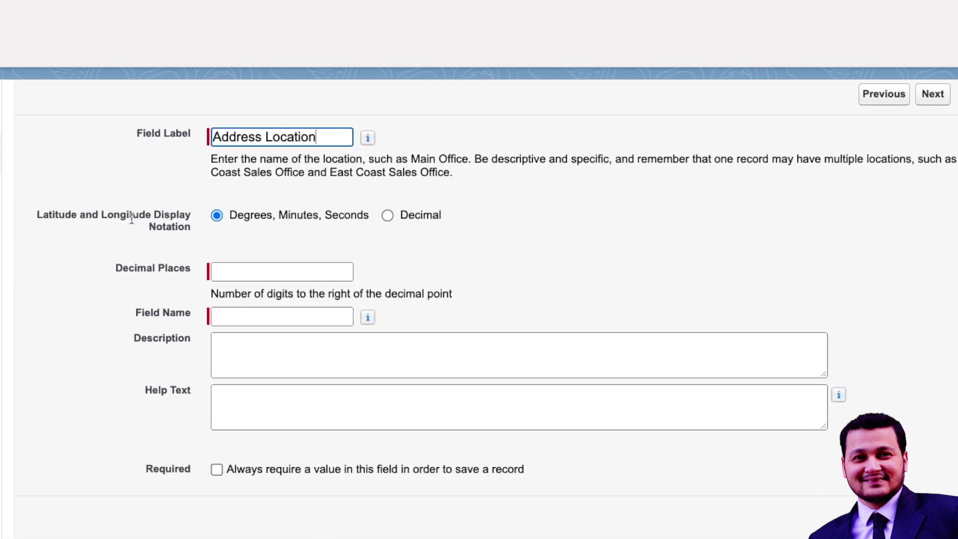
click(274, 269)
click(271, 301)
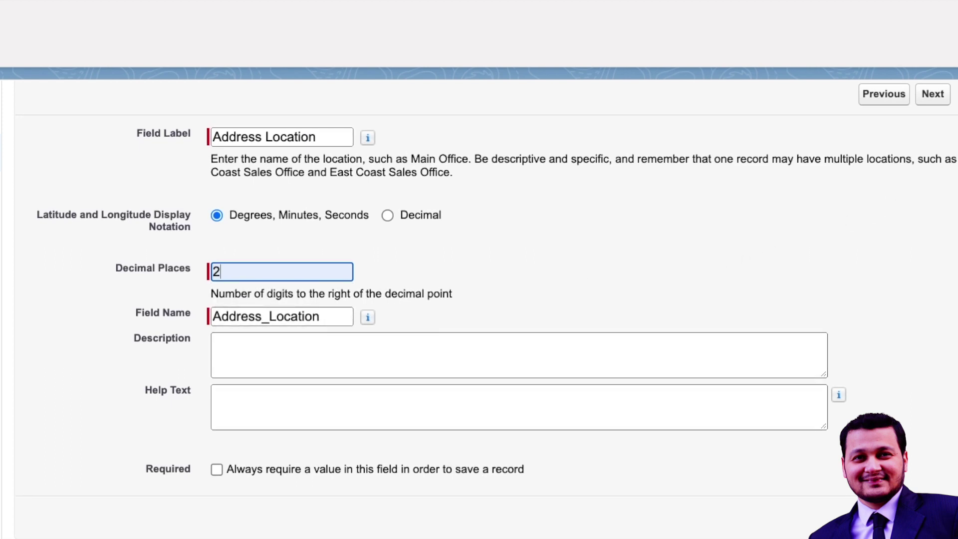
click(942, 96)
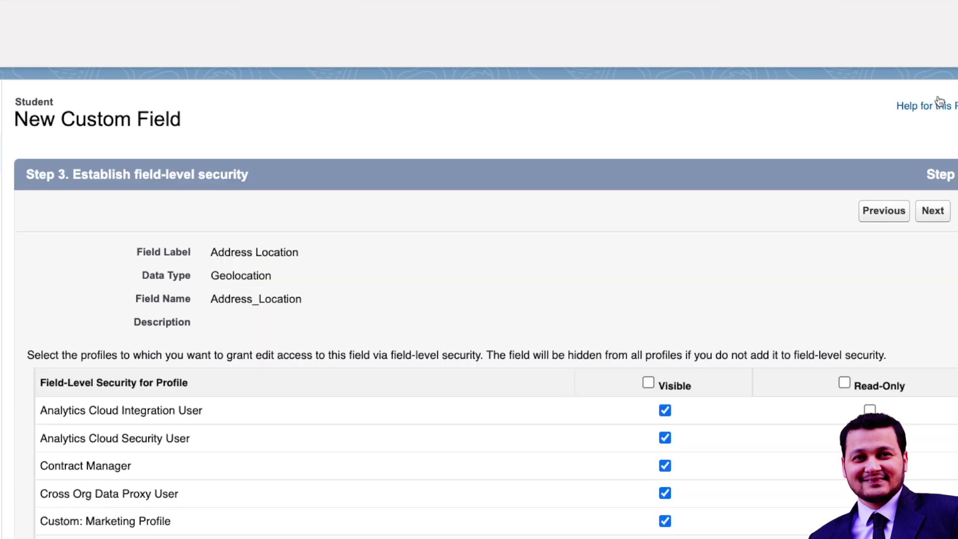
click(927, 219)
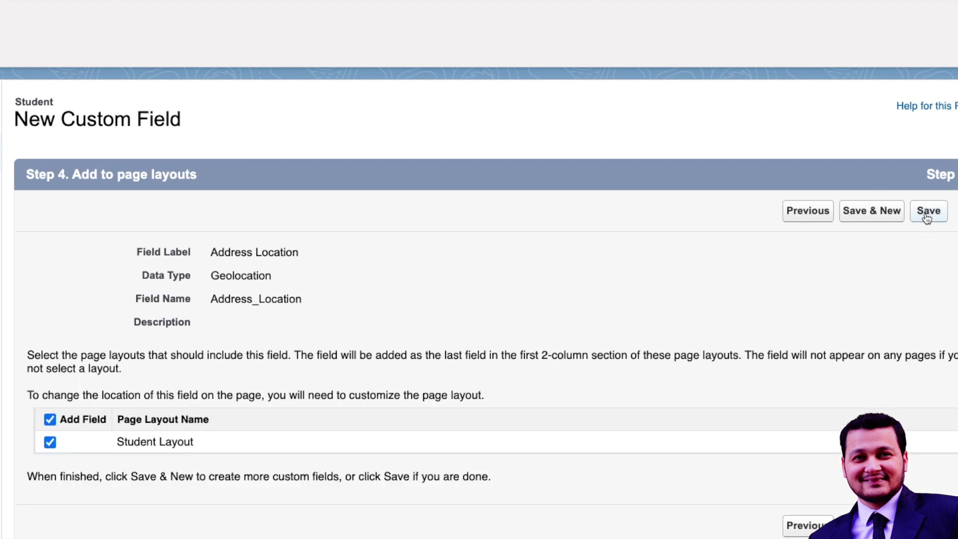
Step: Save the Address Location field and edit Training2's new Latitude input
click(929, 211)
scroll(263, 293, down, 3)
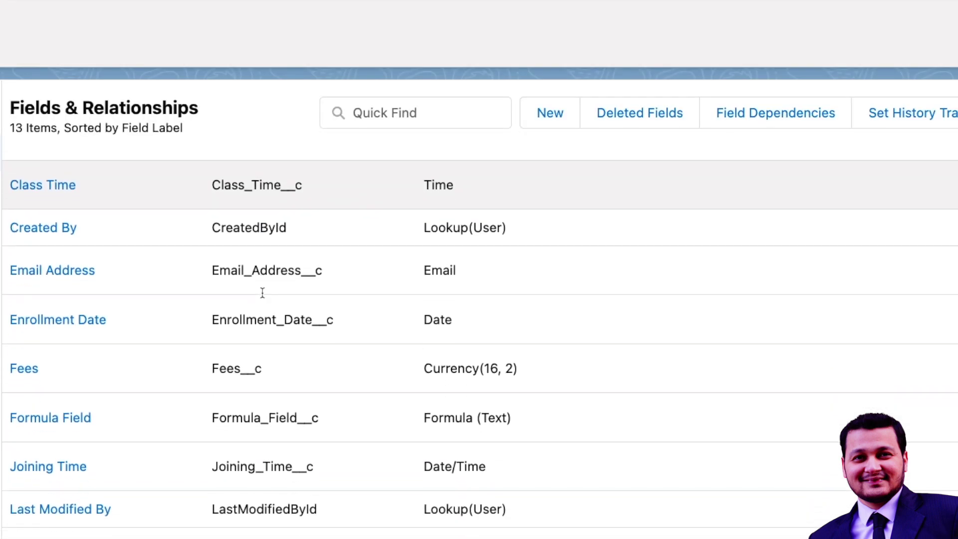
scroll(263, 293, up, 2)
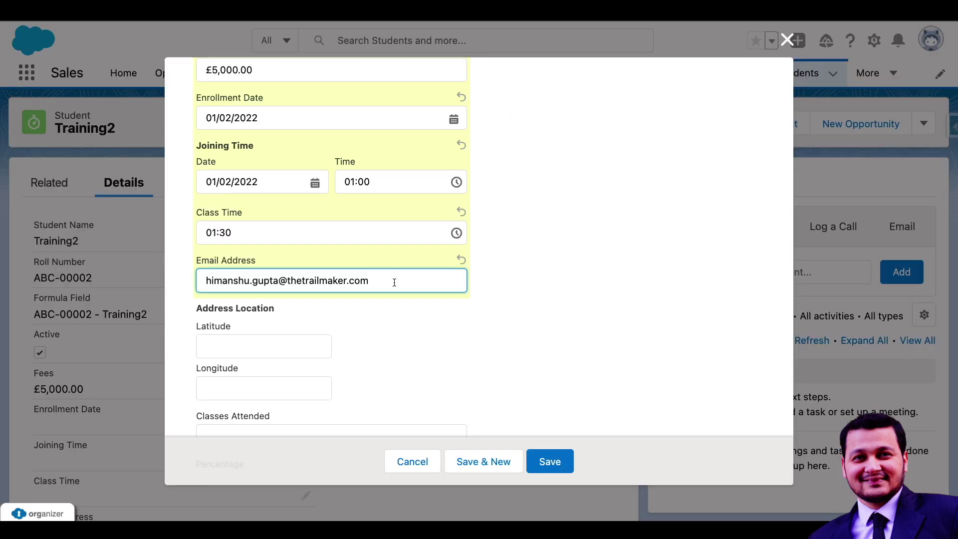
scroll(395, 282, down, 2)
click(248, 272)
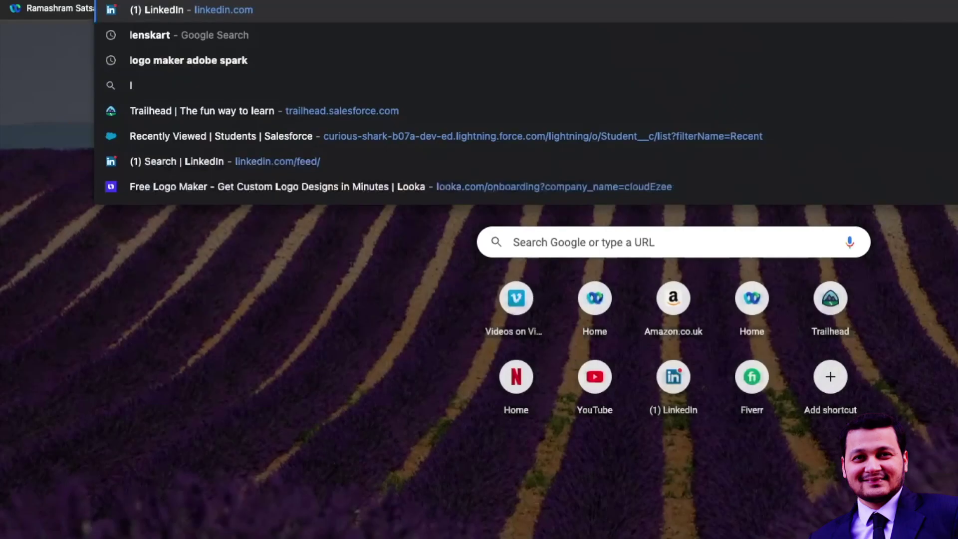
Step: Search Google for 'geolocation'
key(BackSpace)
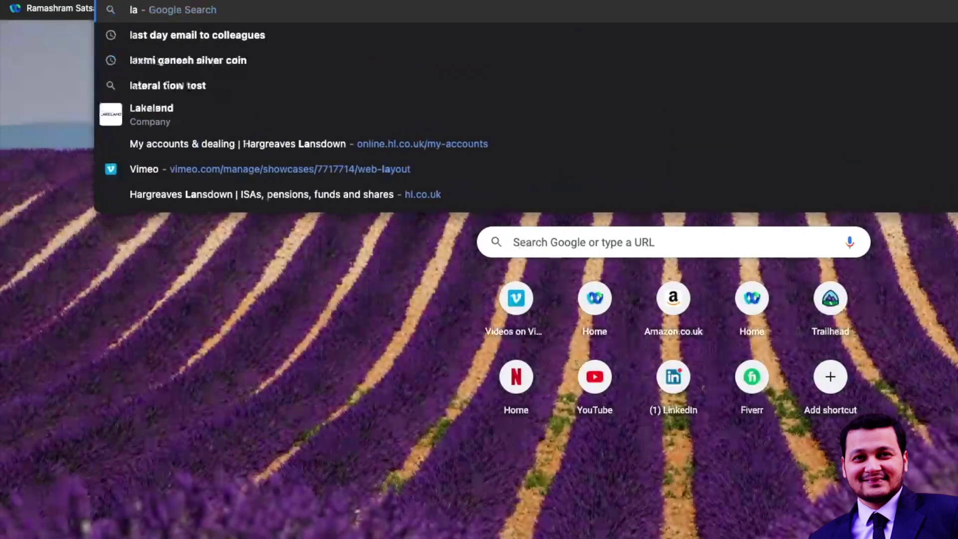
key(BackSpace)
text(g)
text(eolati)
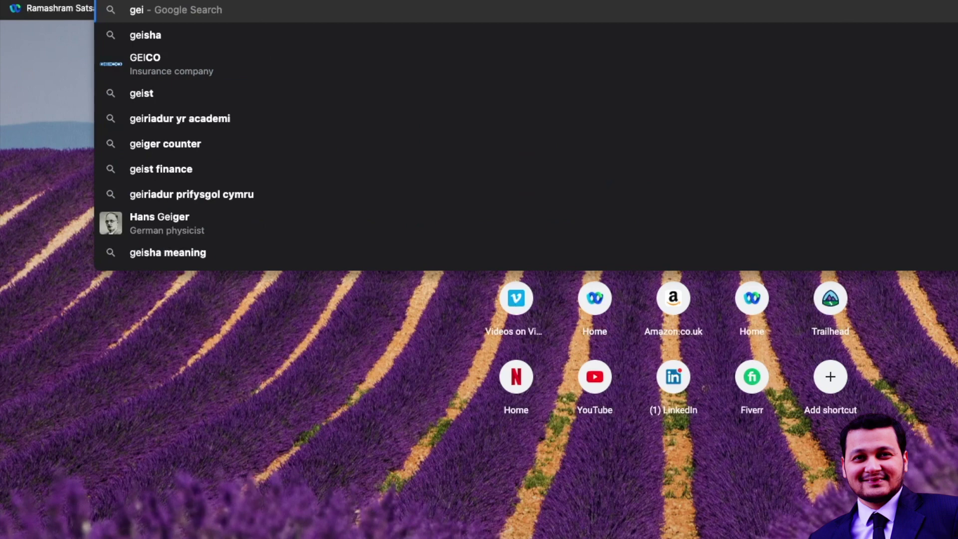
key(BackSpace)
text(olocatio)
text(n)
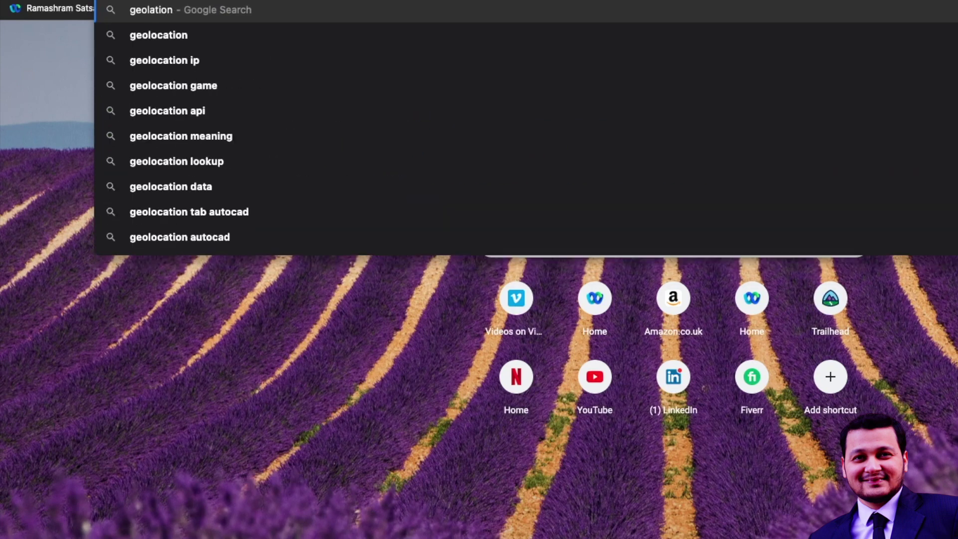
key(Down)
key(Return)
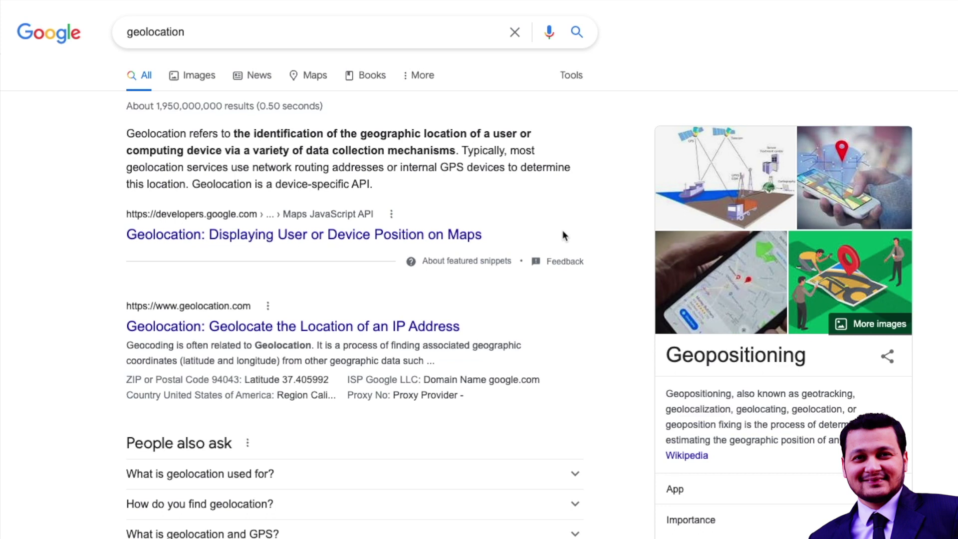
Step: Open the geolocation.com IP lookup, dismiss the location prompts, and select latitude 50.86004
click(395, 330)
scroll(290, 472, down, 3)
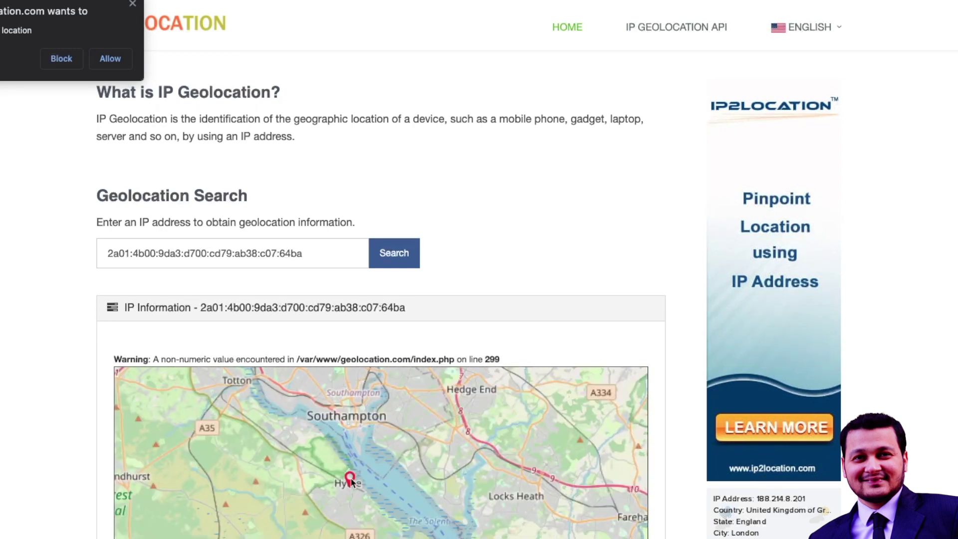
click(132, 4)
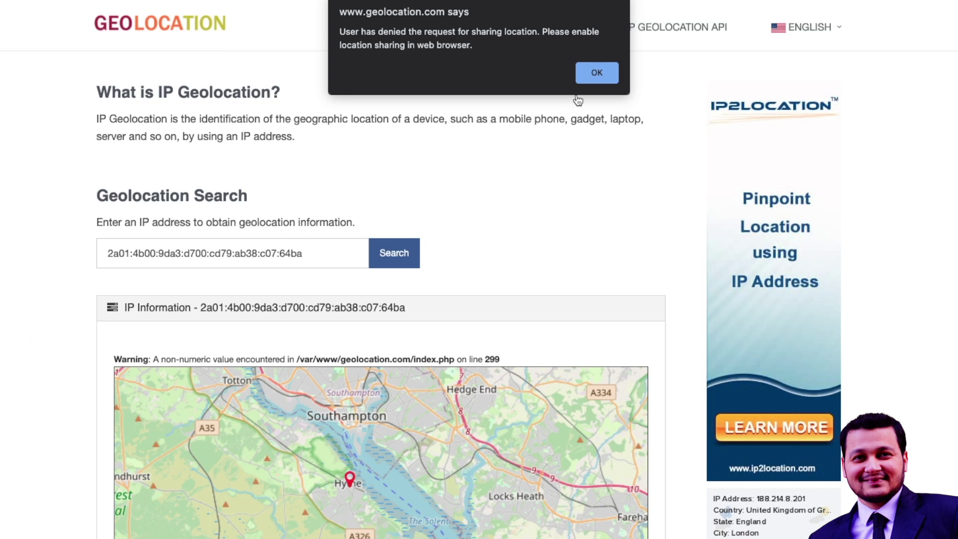
click(586, 76)
scroll(55, 356, down, 3)
scroll(56, 360, down, 8)
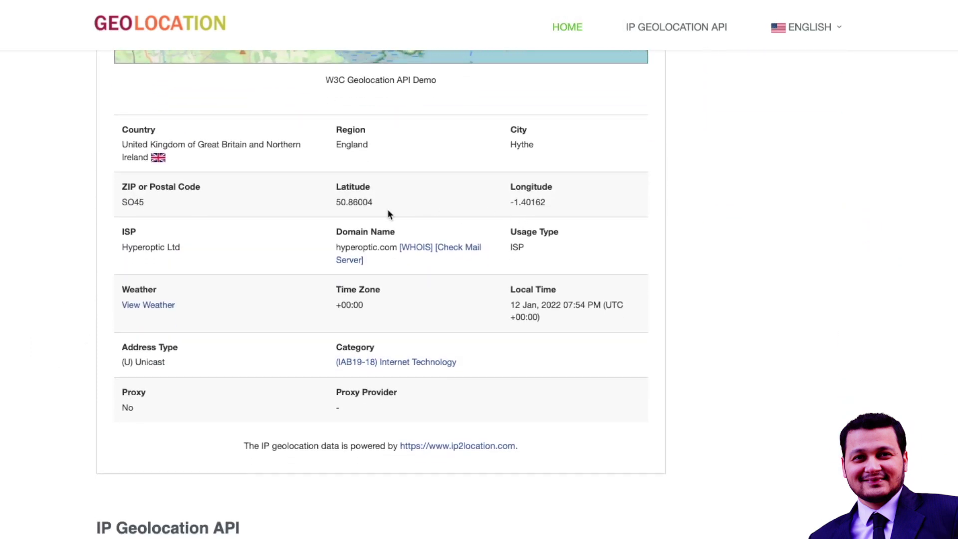
drag(335, 201, 587, 210)
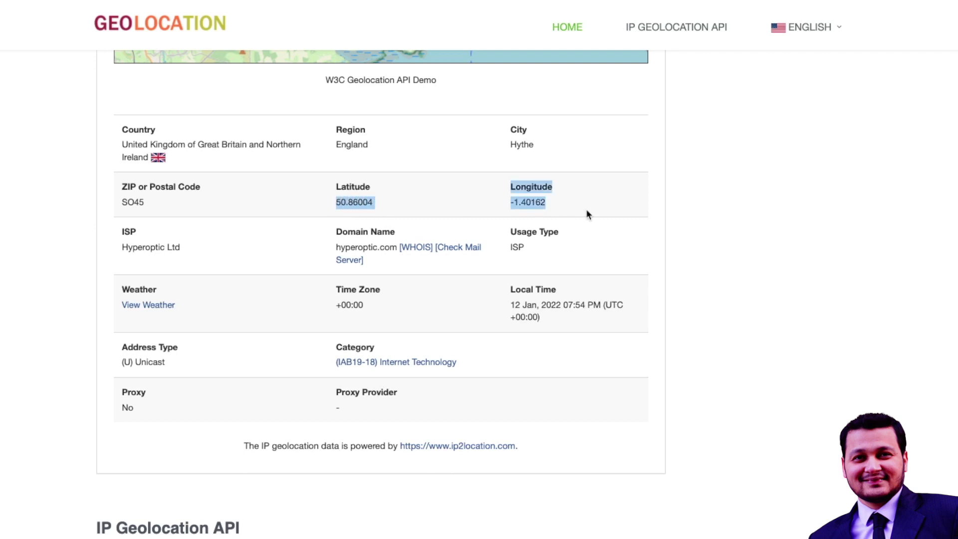
click(557, 208)
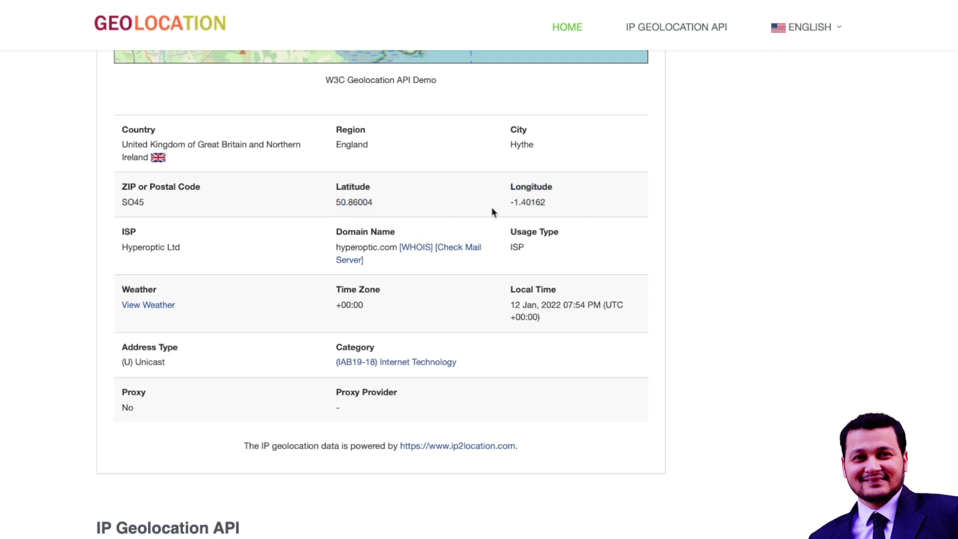
double_click(353, 202)
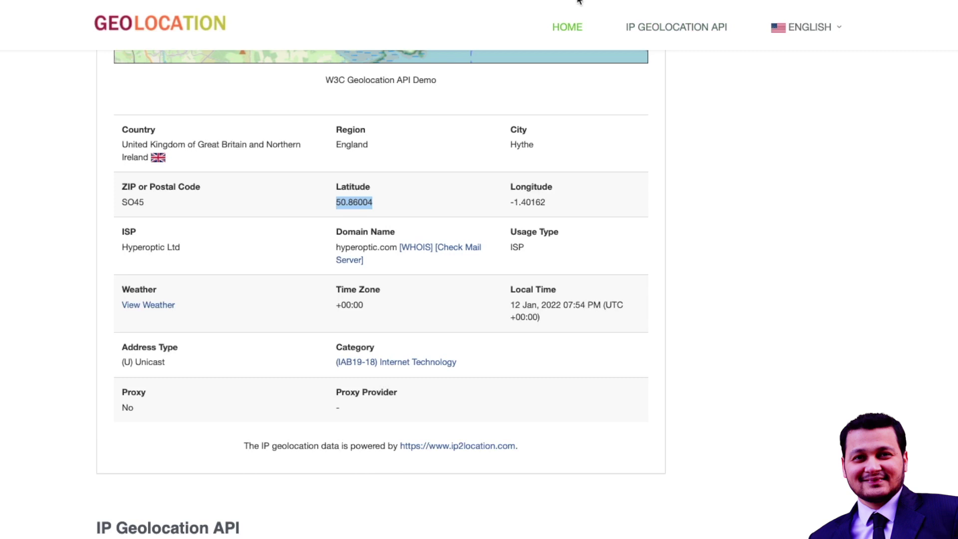
Step: Back in the student edit form, enter latitude 50.88 and longitude 1.88
key(ctrl+Tab)
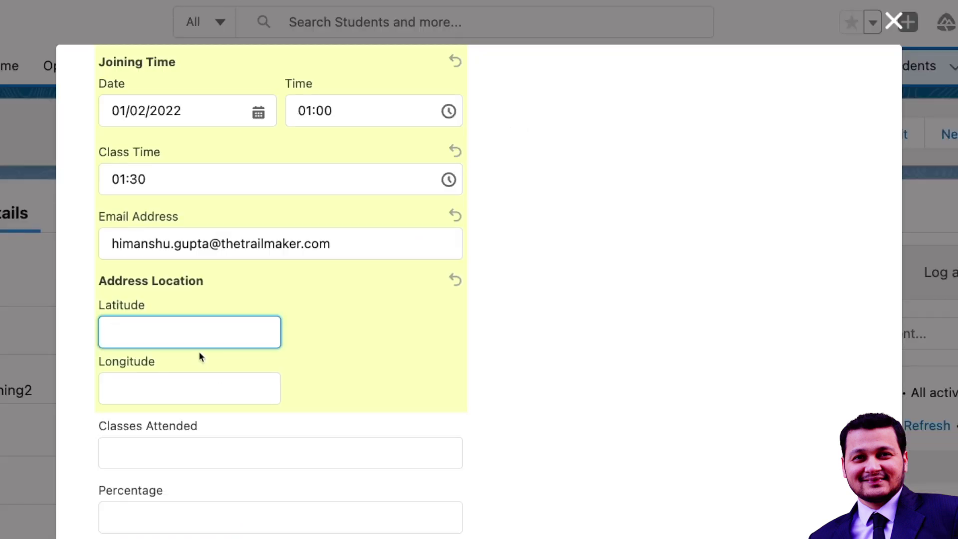
text(50.887)
key(BackSpace)
key(BackSpace)
text(8)
click(188, 386)
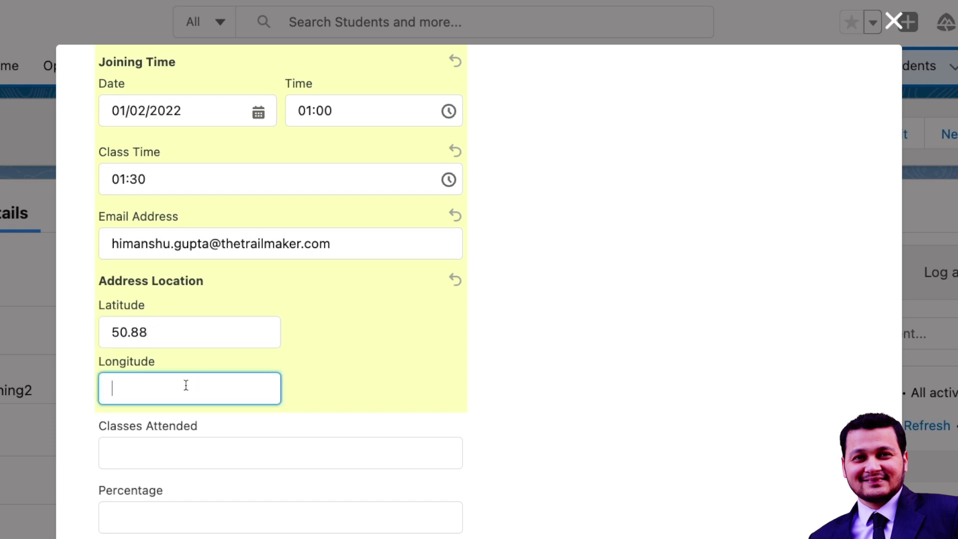
text(1.88)
click(362, 395)
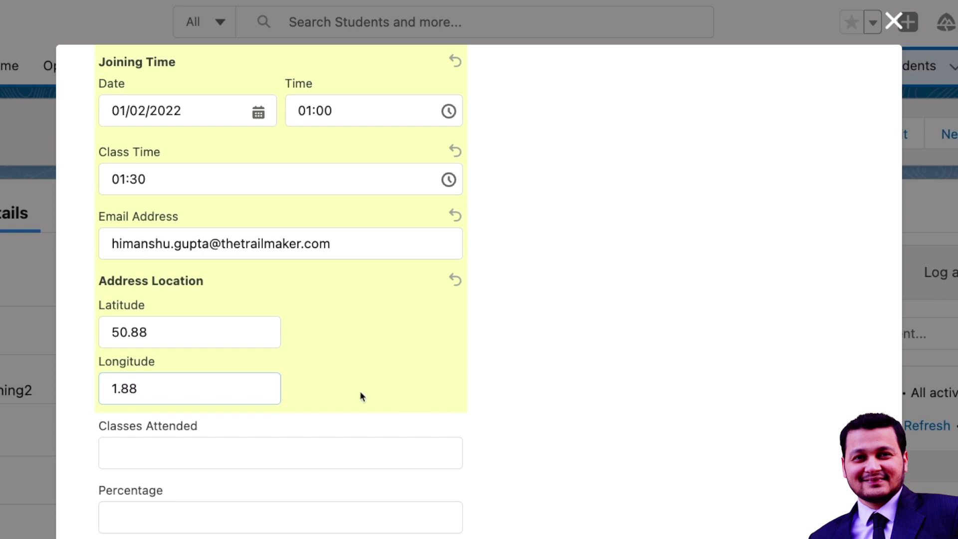
scroll(363, 396, down, 1)
scroll(362, 396, down, 3)
click(241, 353)
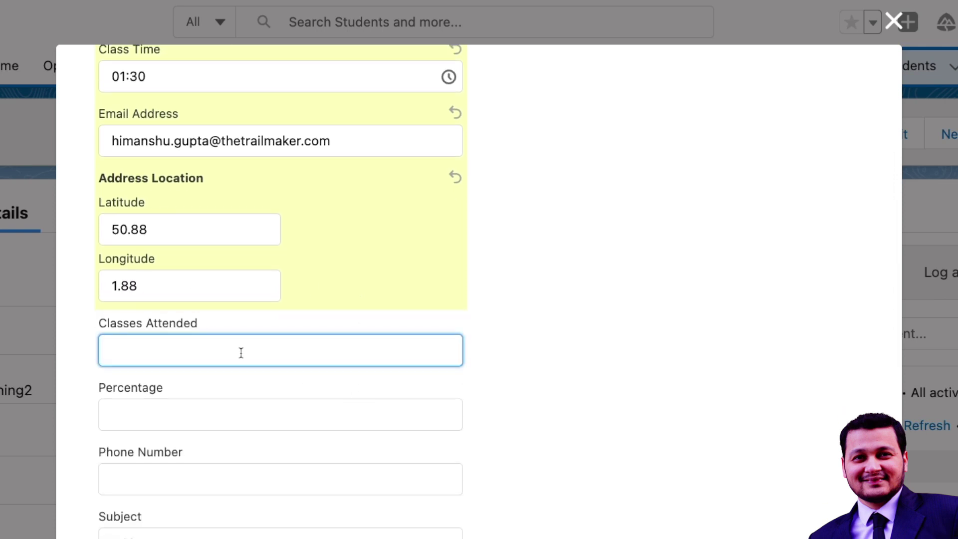
Step: Set Classes Attended to 3, then begin another new custom field on Student
text(3)
click(196, 417)
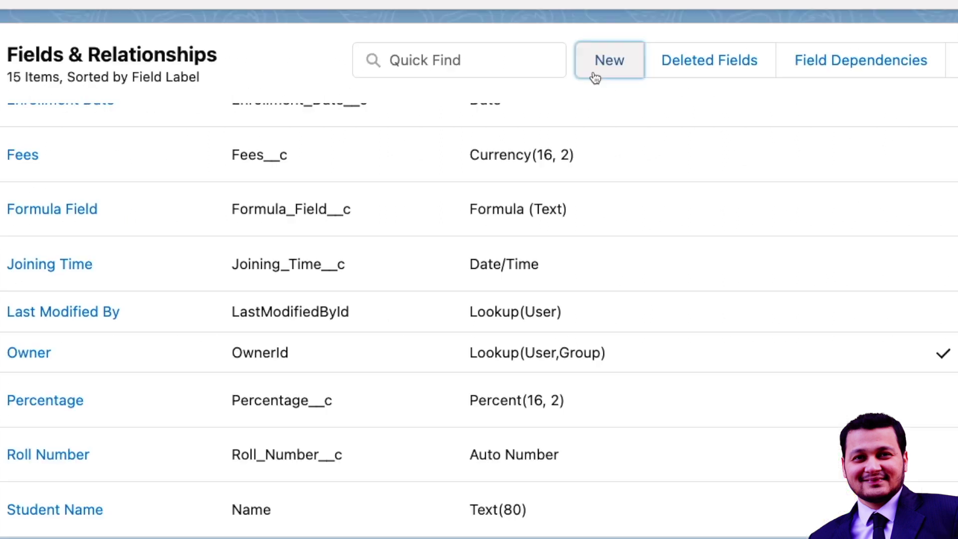
click(594, 73)
Step: Select Phone as the new Student field's data type
scroll(272, 257, down, 10)
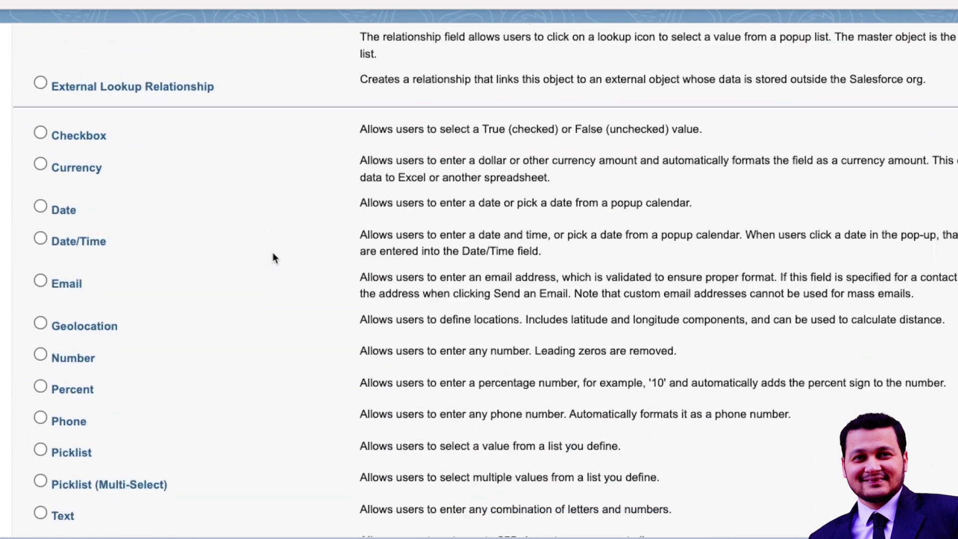
scroll(274, 257, down, 5)
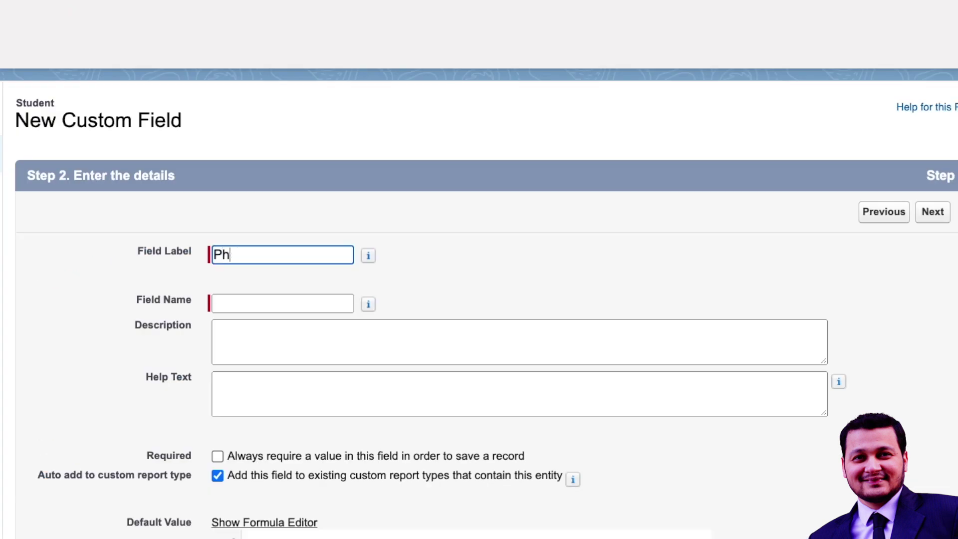
Step: Label the field 'Phone Number', keep default visibility and Student Layout, and save it
text(one Number)
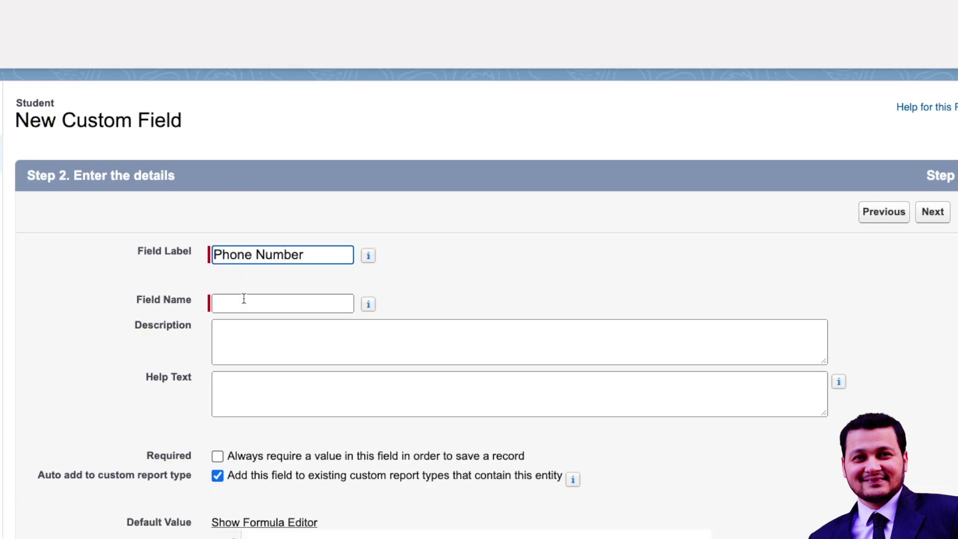
click(243, 300)
click(931, 215)
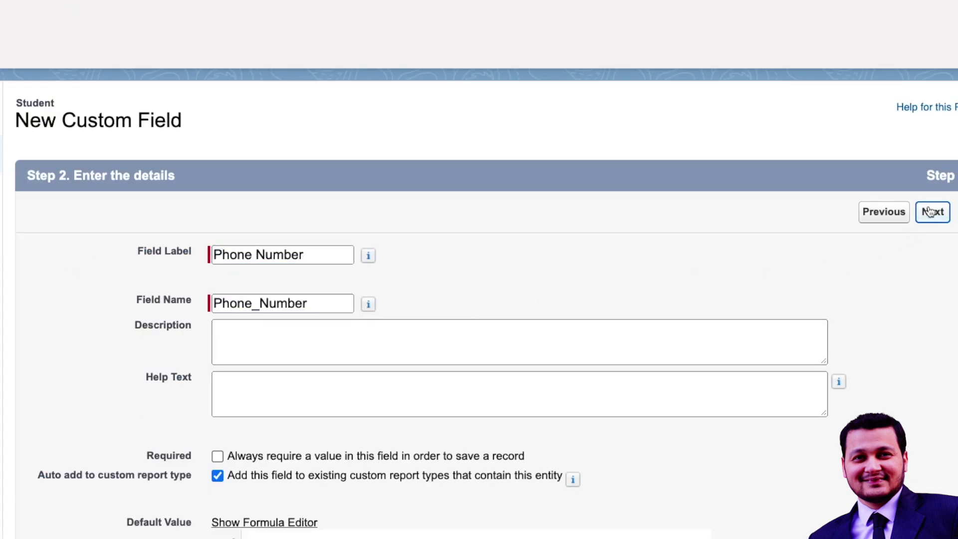
click(931, 216)
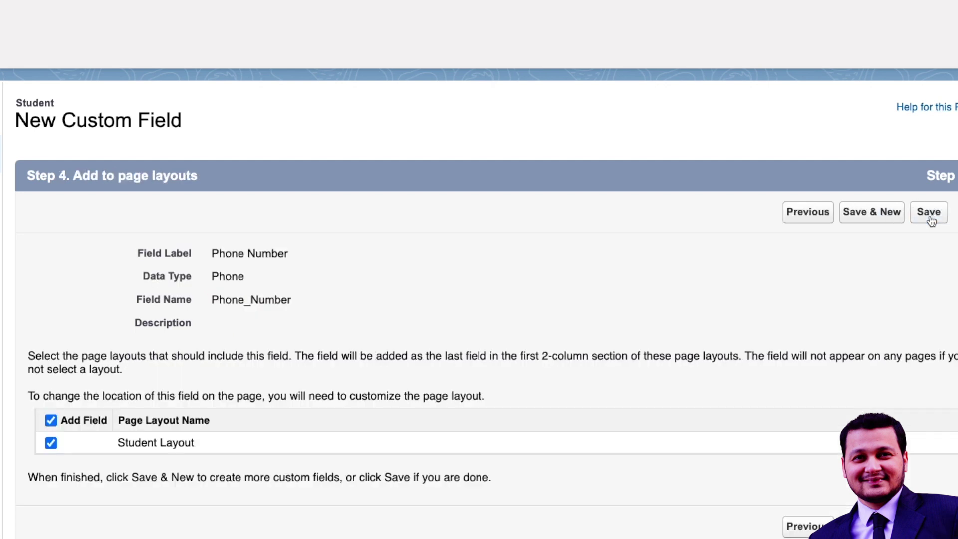
click(930, 219)
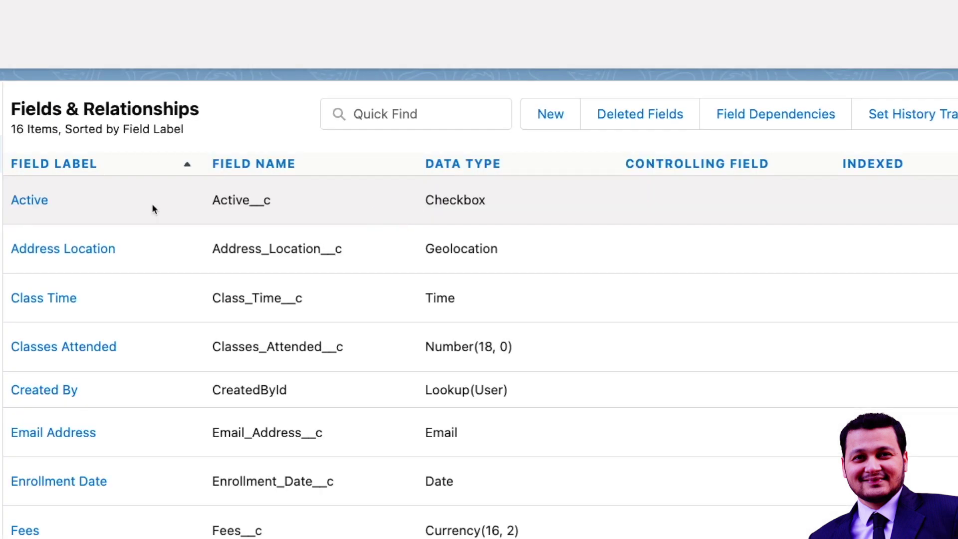
scroll(188, 228, down, 7)
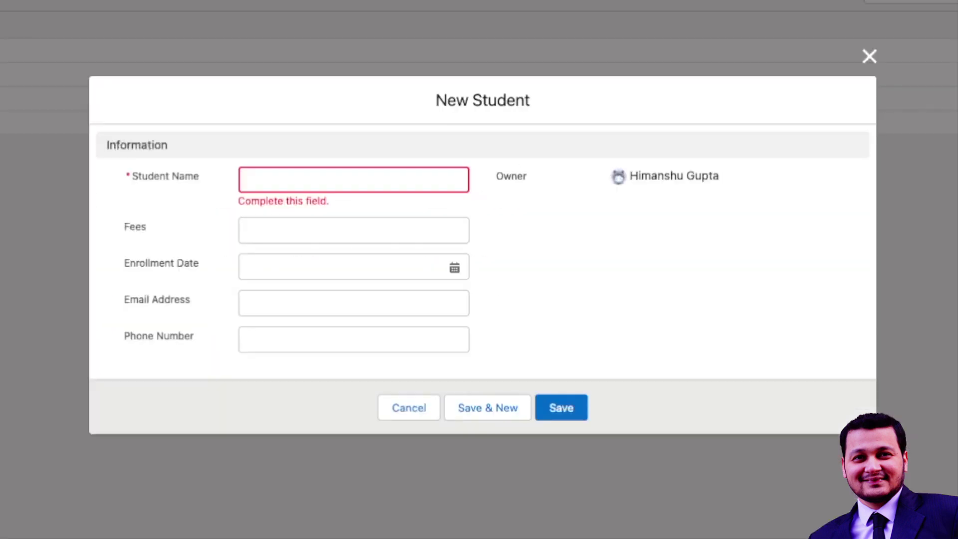
Step: Enter Student Name 'Test Record 3' and a ten-digit test phone number
click(295, 177)
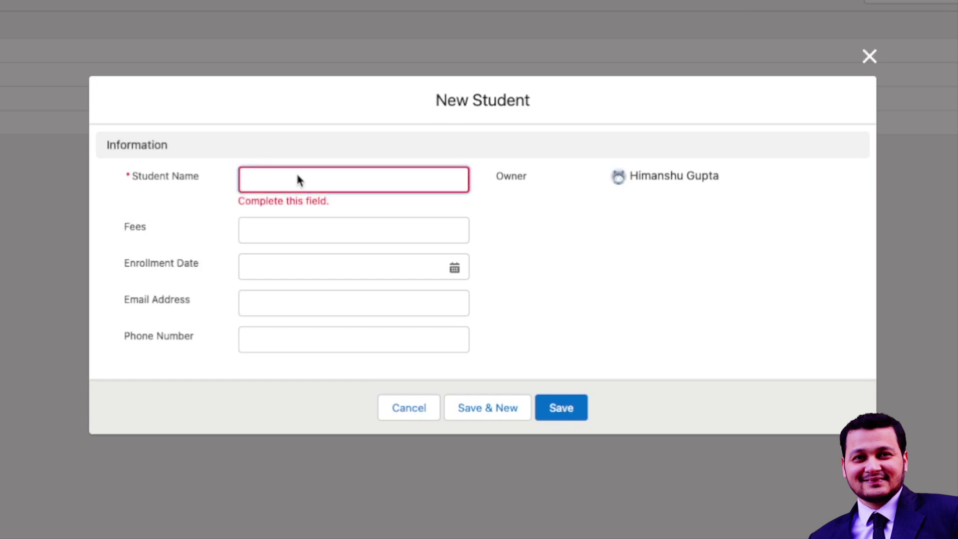
text(Test Record 3)
click(298, 331)
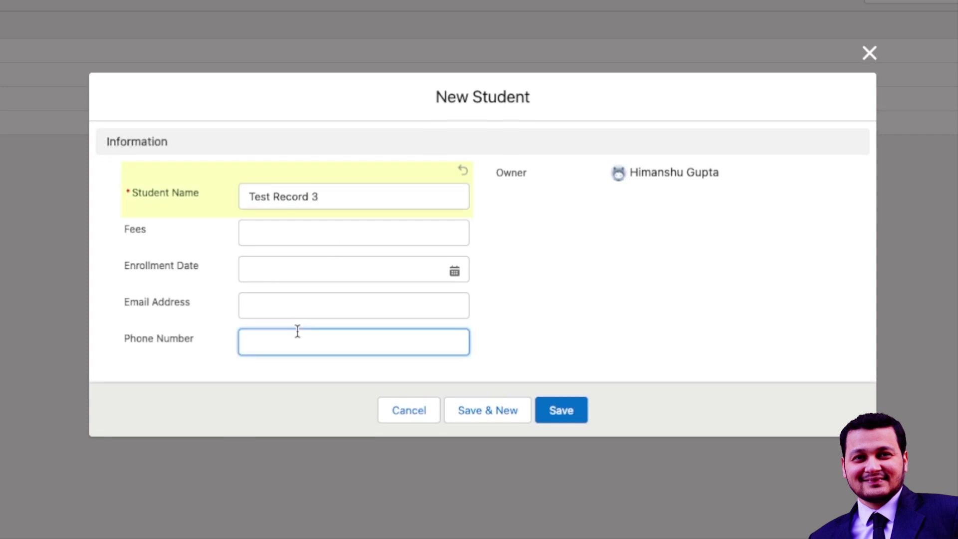
text(998765)
text(4329)
key(BackSpace)
text(1)
Step: Save Test Record 3, then re-edit its phone number inline and save it in US bracket-and-hyphen format
click(564, 414)
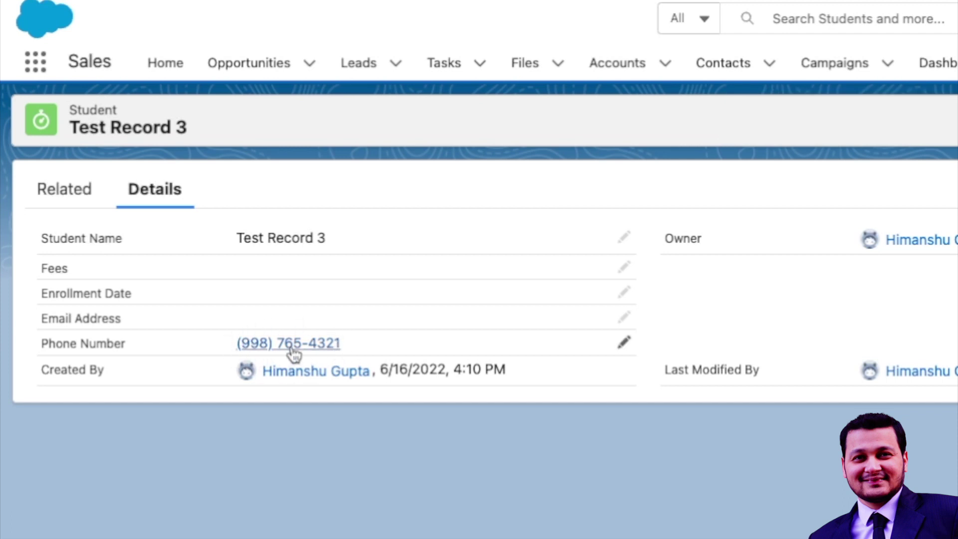
click(624, 345)
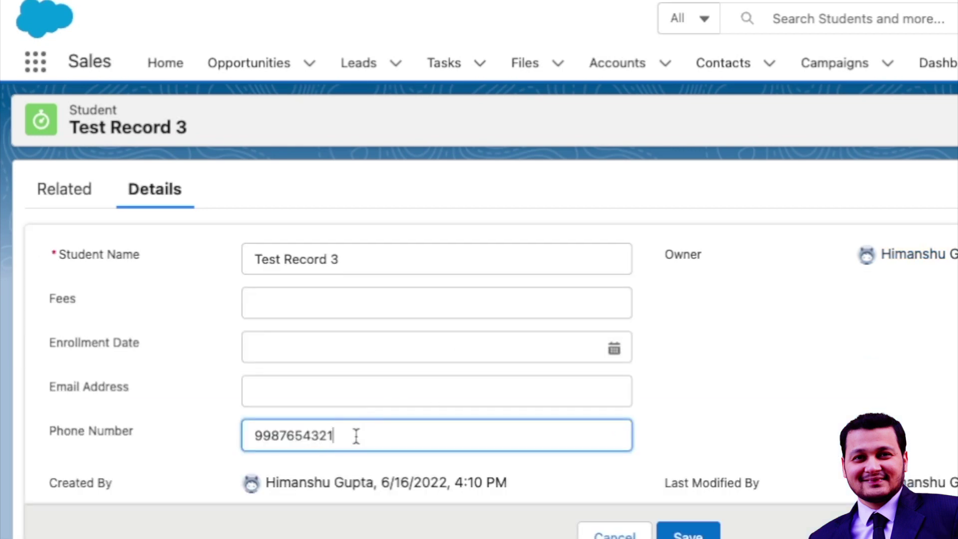
drag(356, 436, 246, 432)
click(361, 437)
click(701, 534)
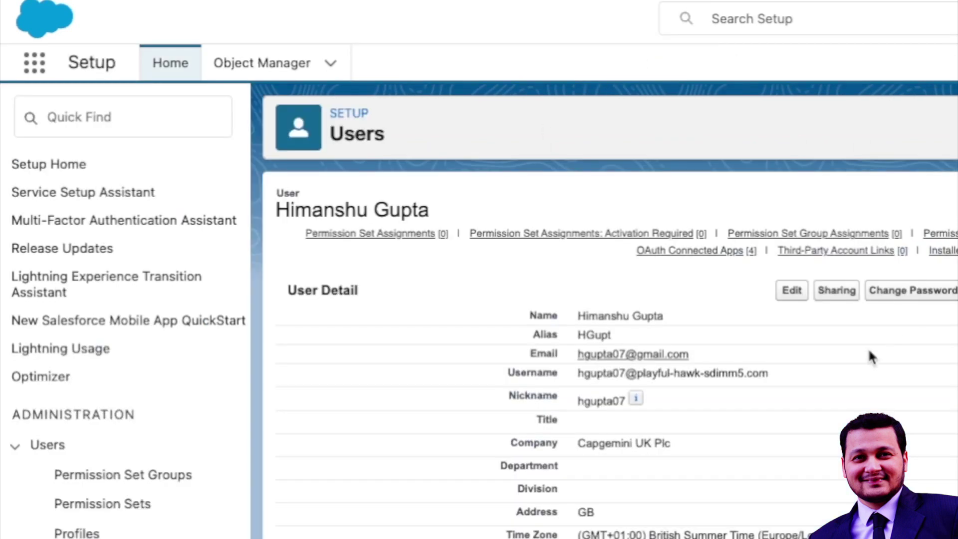
Step: Edit your user's Locale Settings to English (United Kingdom) and save
click(751, 19)
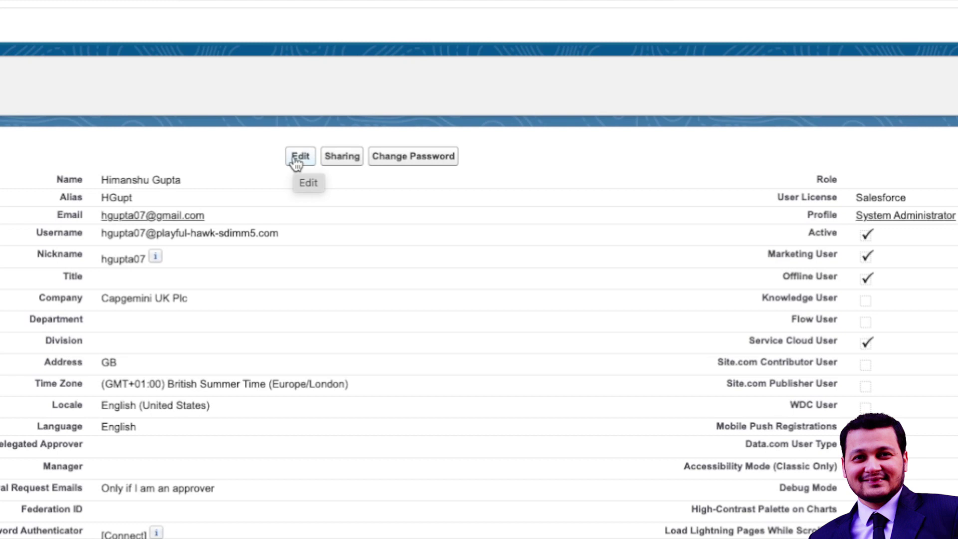
click(298, 158)
scroll(328, 347, down, 15)
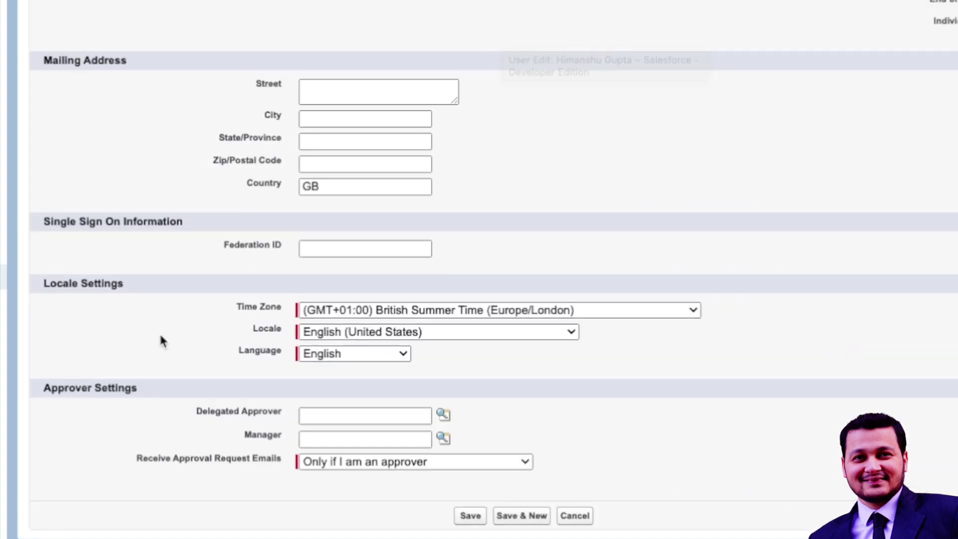
click(442, 333)
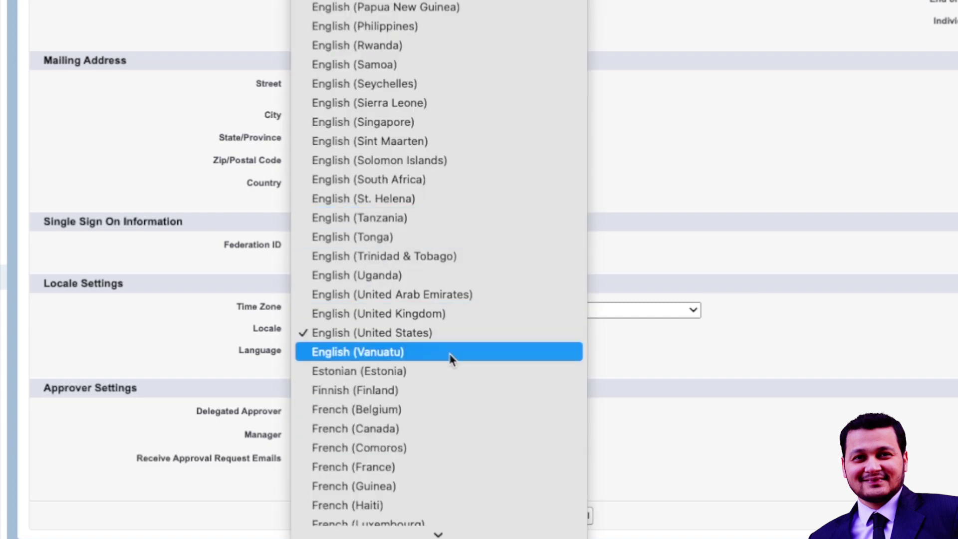
click(439, 315)
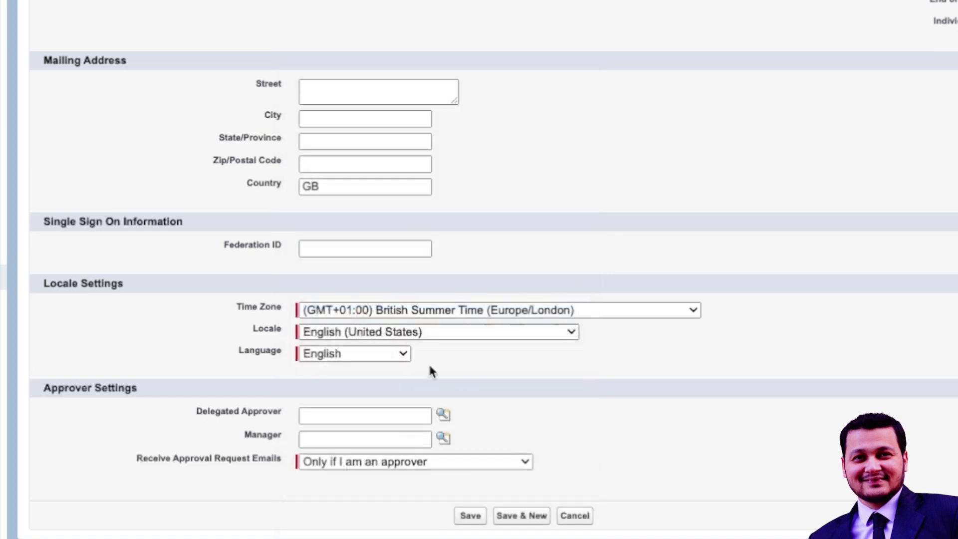
click(477, 521)
Step: Reload the Test Record 3 page to view its phone number under the UK locale
scroll(479, 269, up, 1)
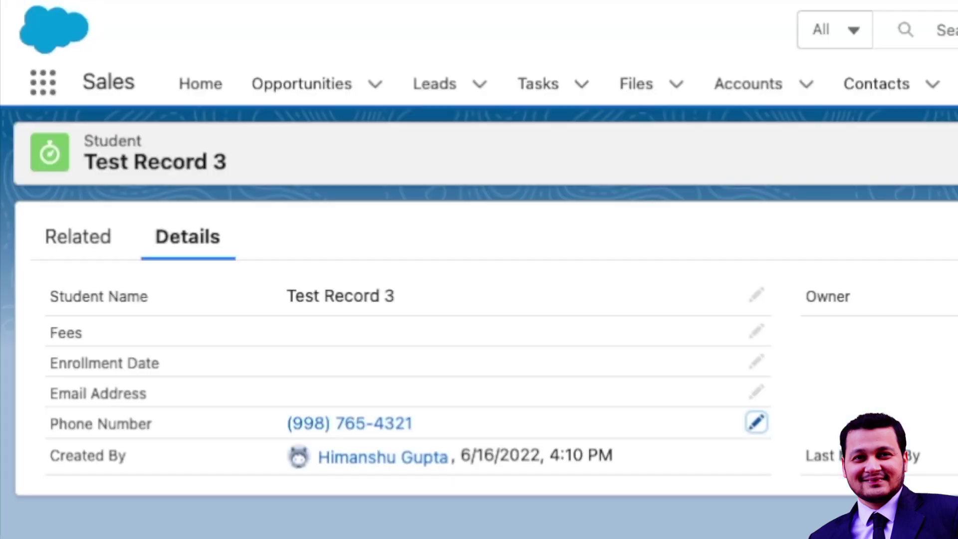
key(super+r)
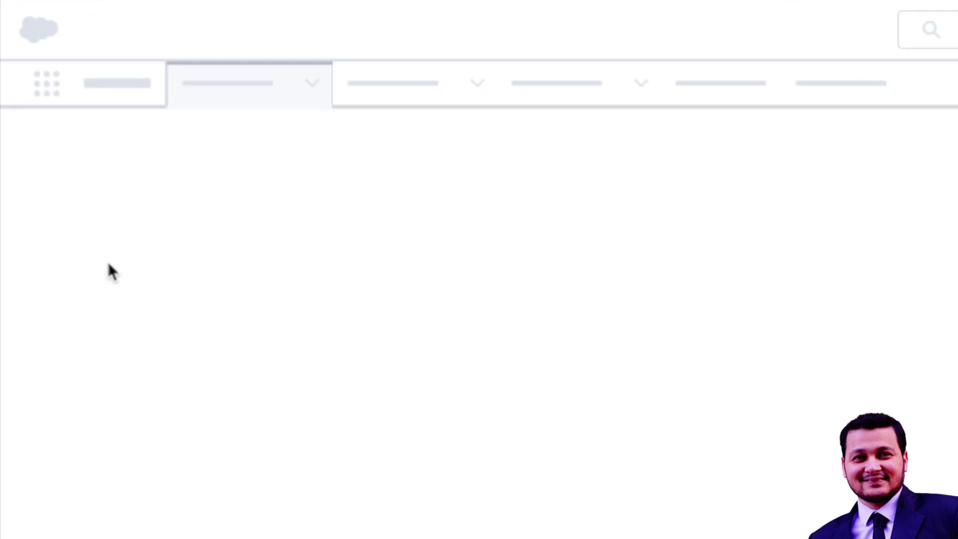